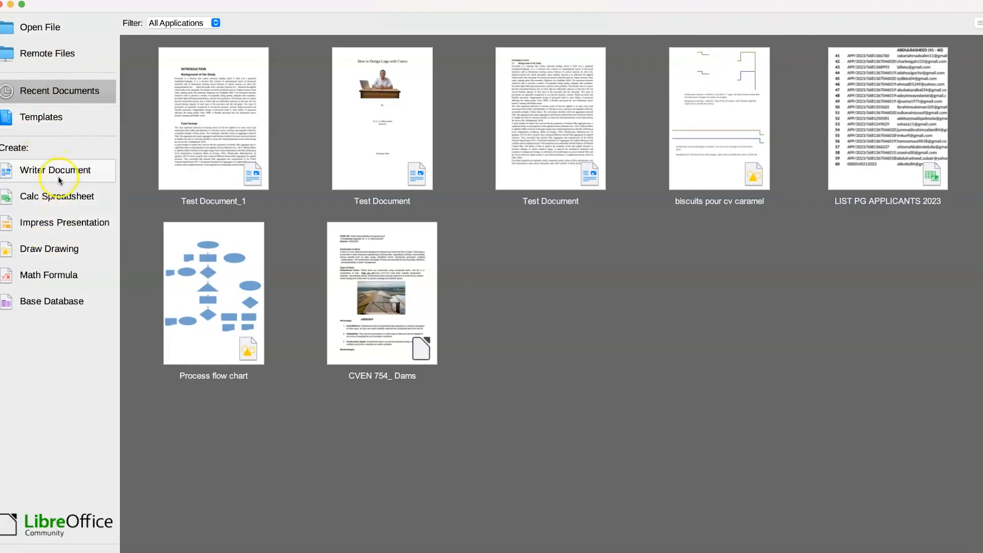
- Create a new Impress presentation and browse the available presentation templates
click(60, 225)
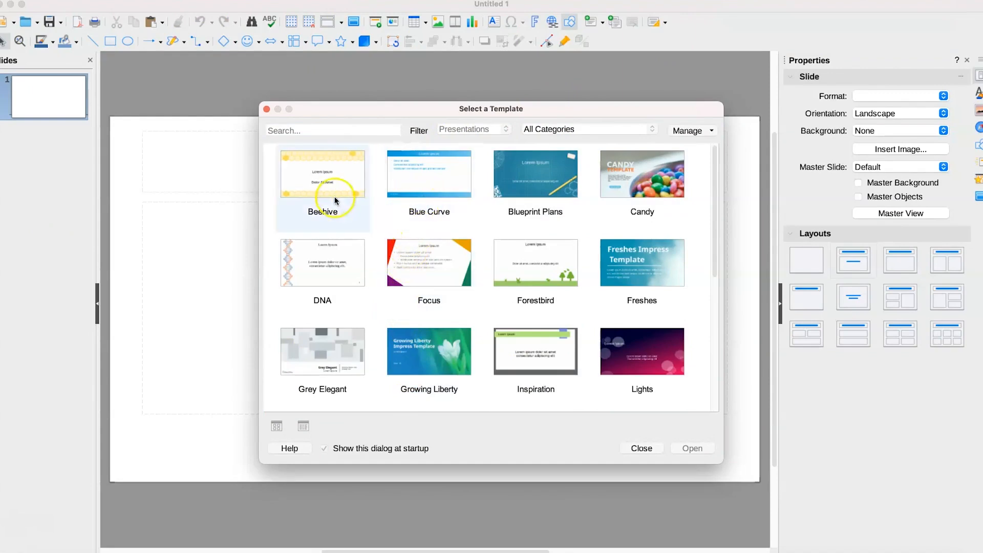
scroll(570, 196, down, 5)
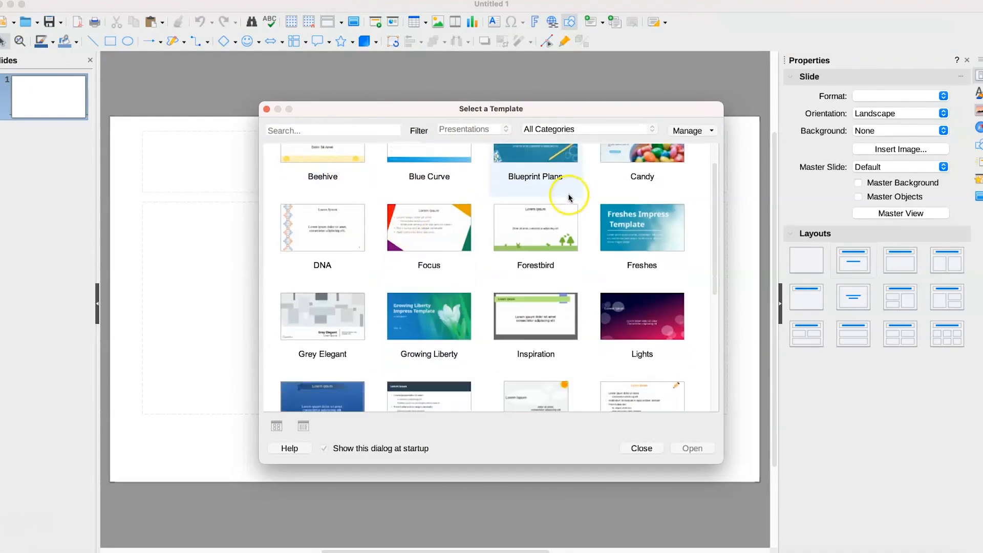
scroll(410, 212, down, 3)
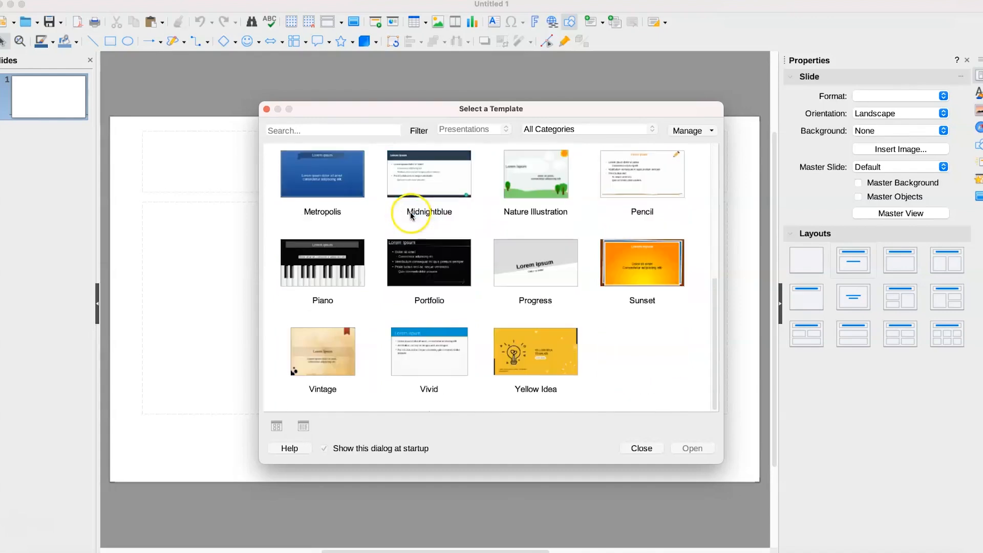
- Examine the template search, the category filter choices and the template management options, keeping All Categories selected
click(310, 131)
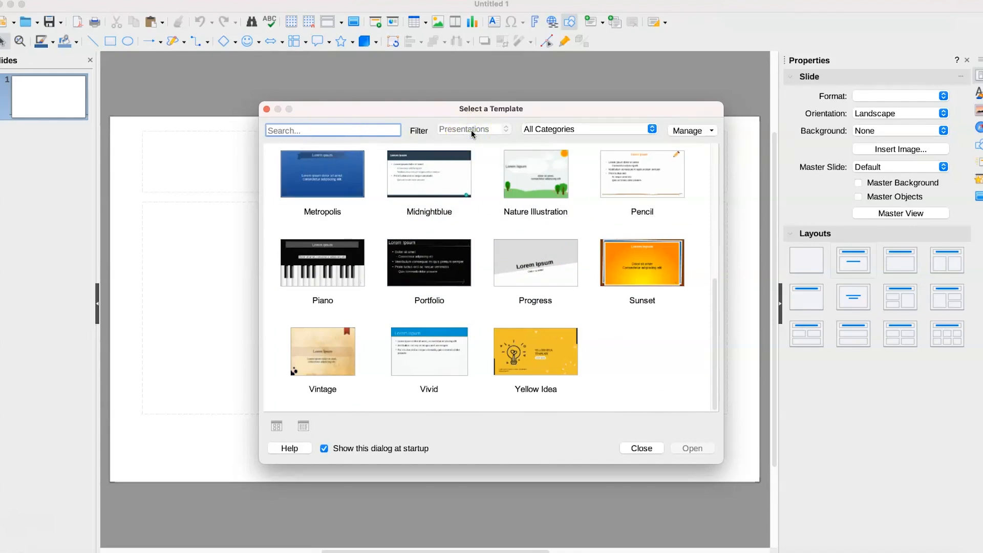
click(569, 131)
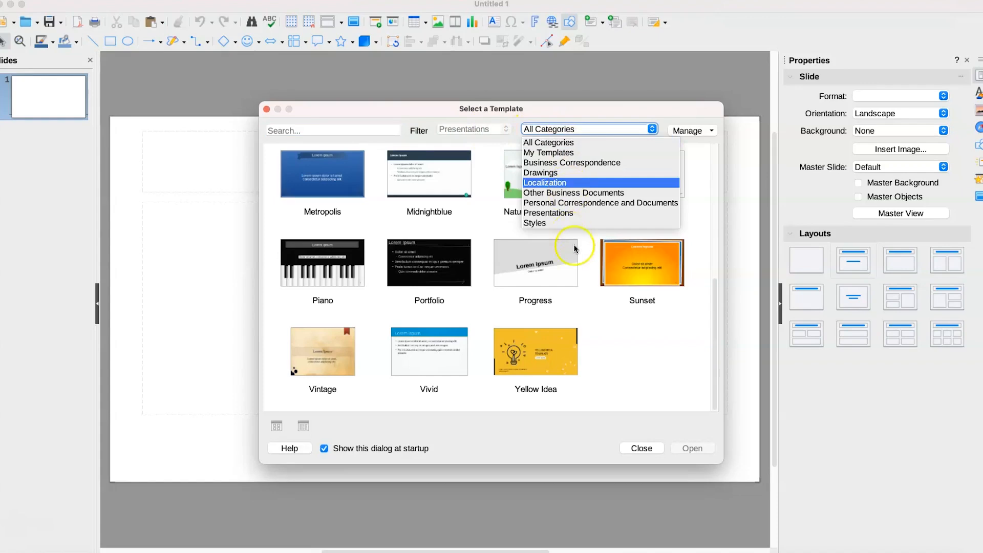
click(593, 142)
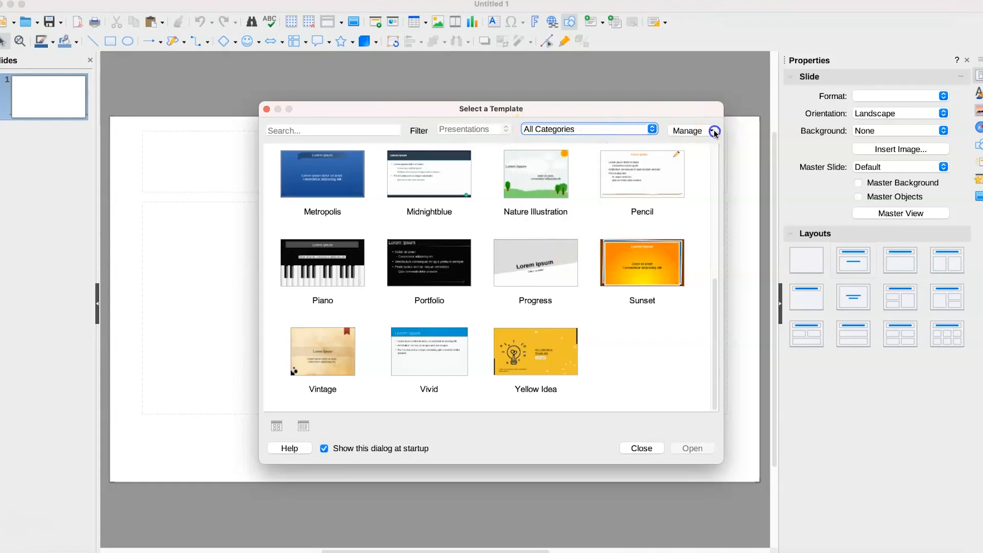
click(715, 132)
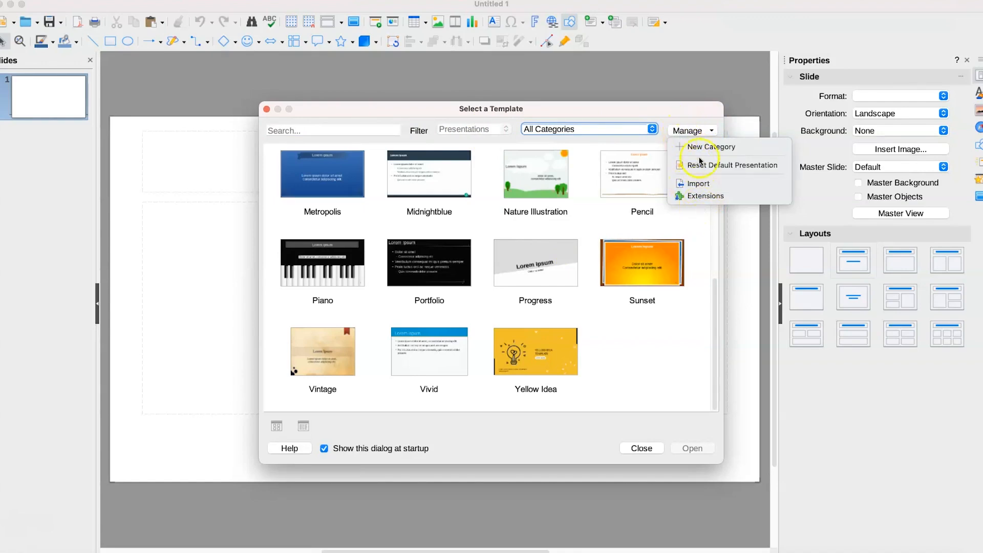
click(696, 130)
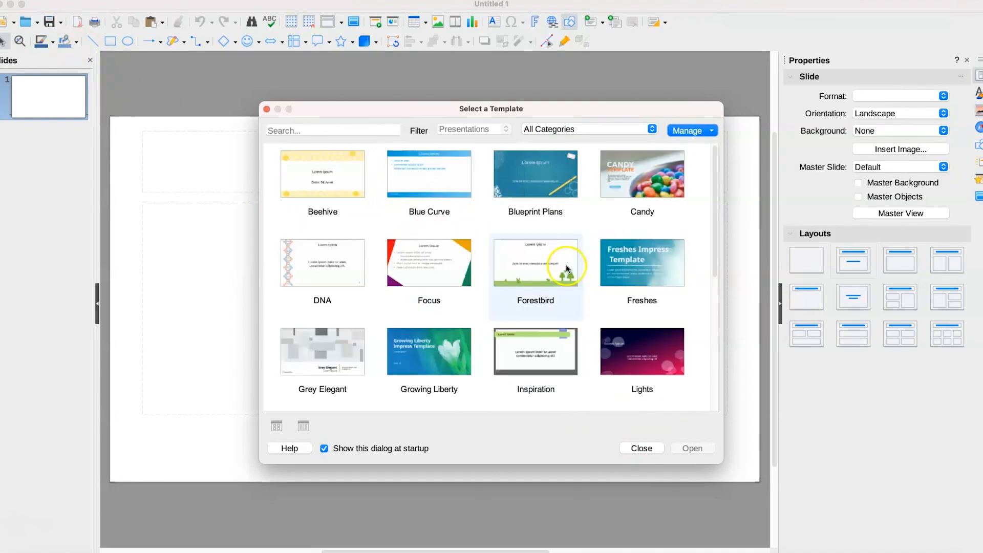
- Apply the DNA template to the new presentation
scroll(571, 265, up, 5)
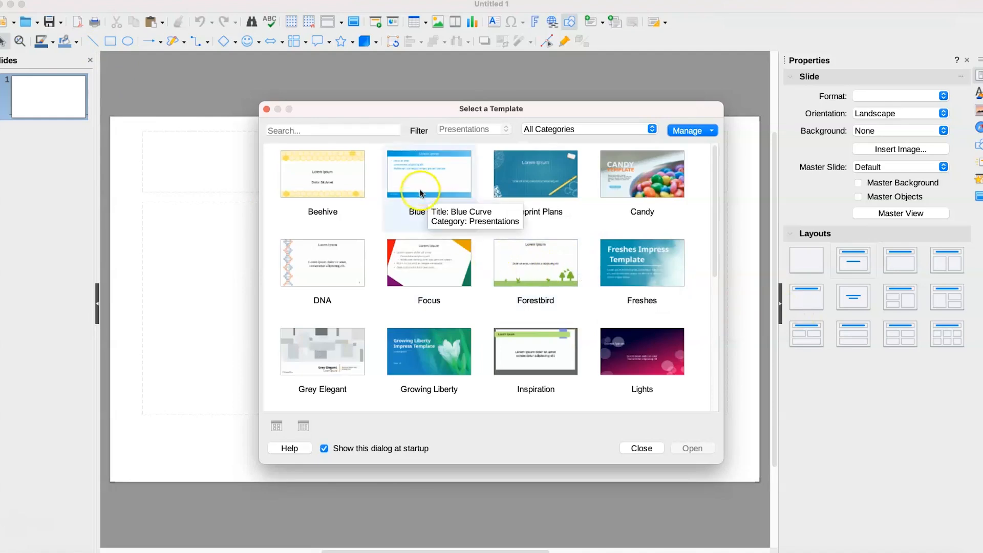
click(322, 266)
click(689, 449)
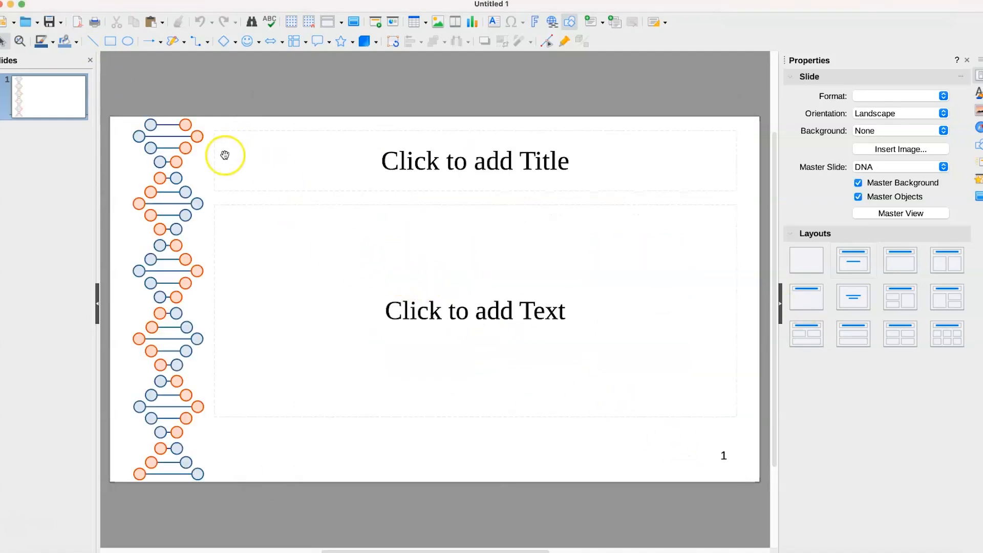
- Enter "asdfadaf" as the first slide's title and "fdaadfadfa" as its body text
click(419, 159)
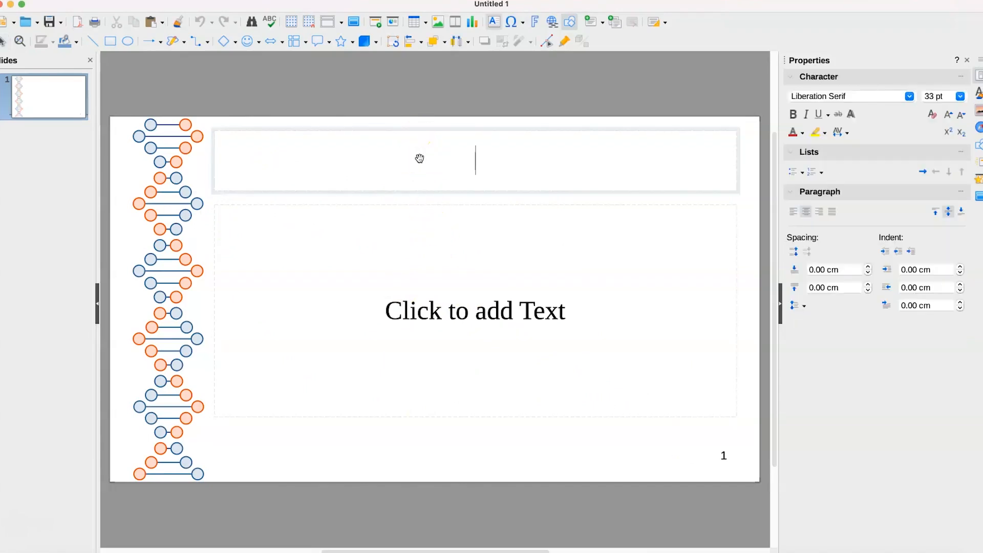
text(asdfadaf)
click(499, 285)
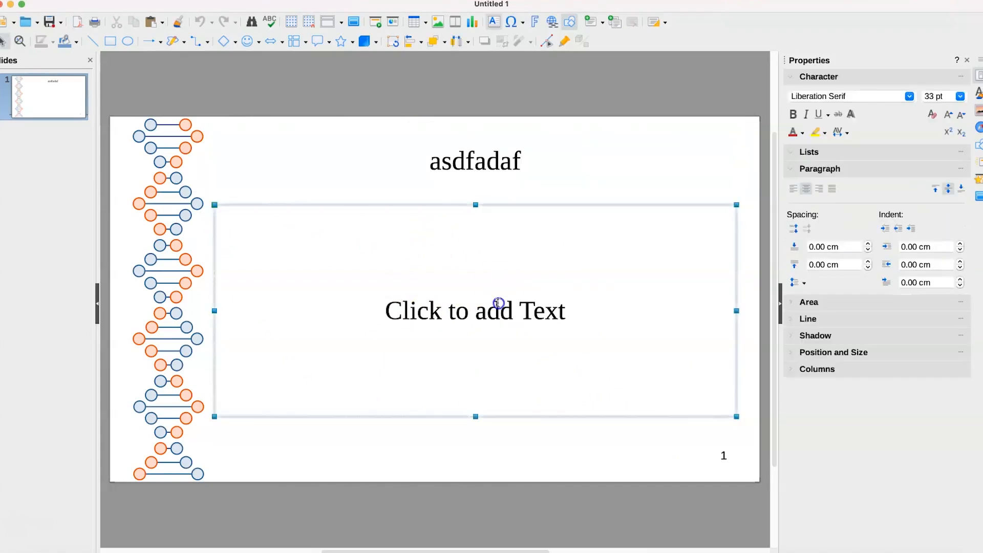
text(fdaadfadfa)
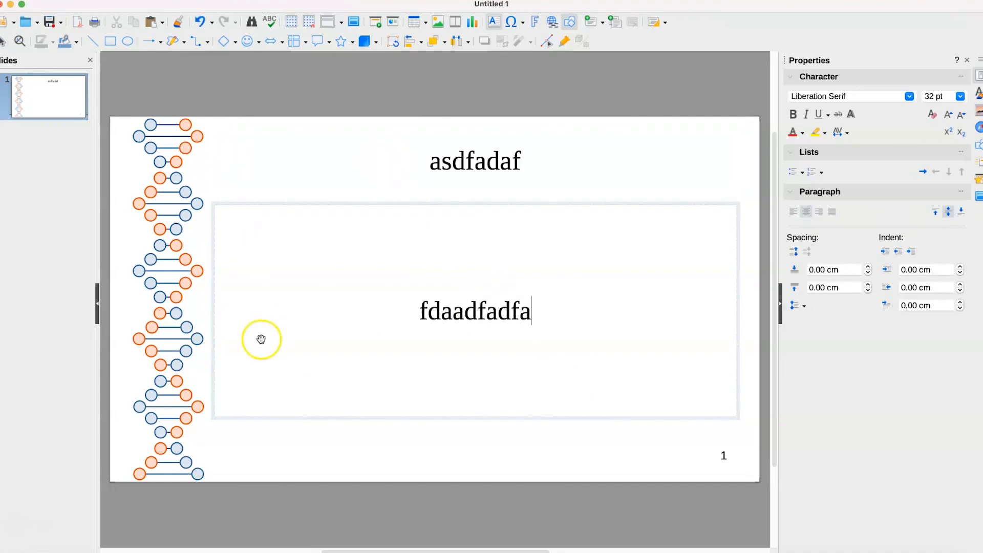
- Duplicate the first slide, and duplicate the resulting second slide to make a third
right_click(59, 105)
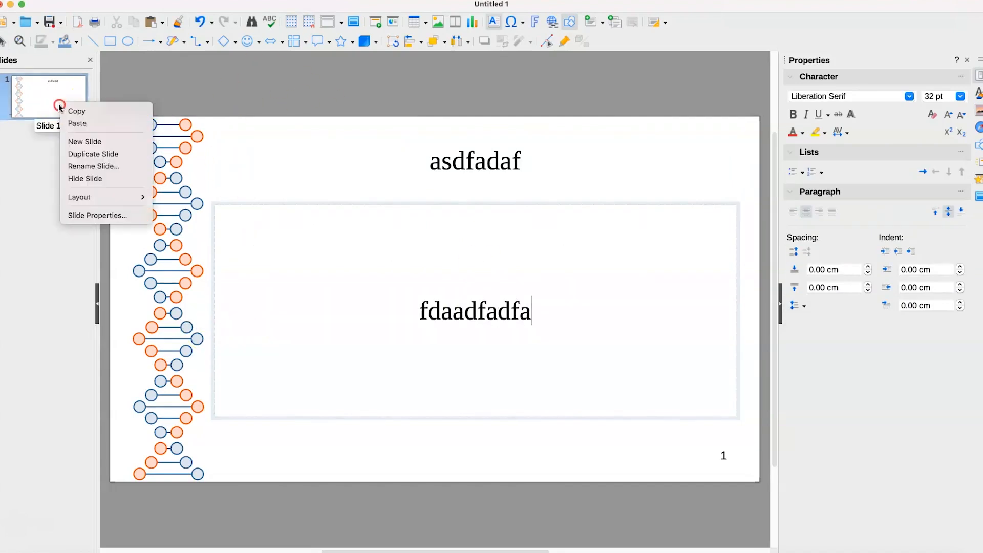
click(93, 154)
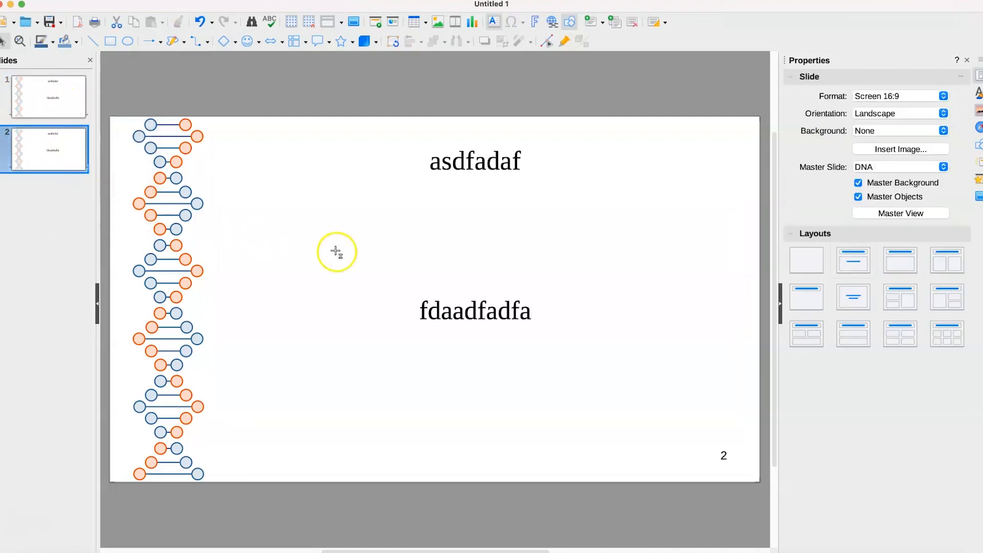
click(393, 263)
click(474, 163)
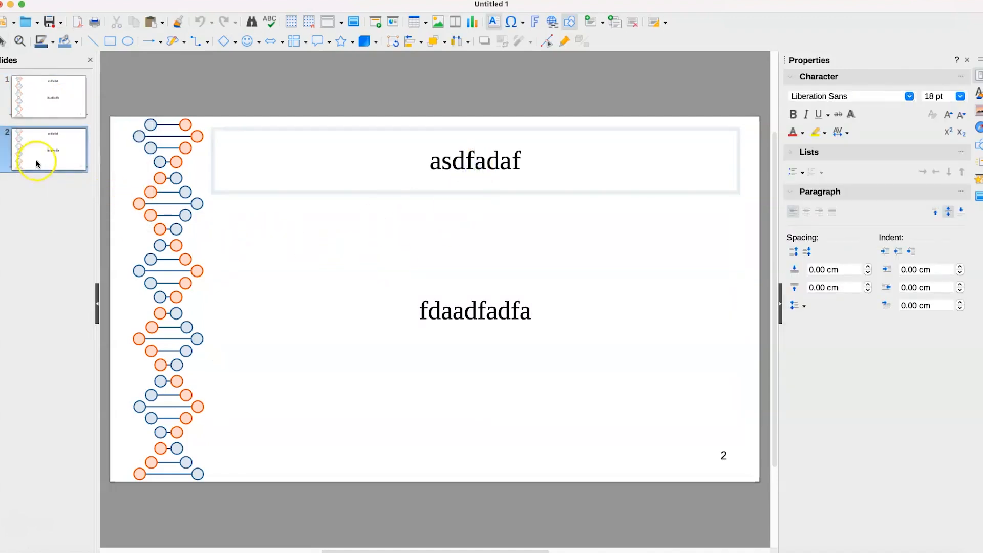
right_click(36, 162)
click(51, 222)
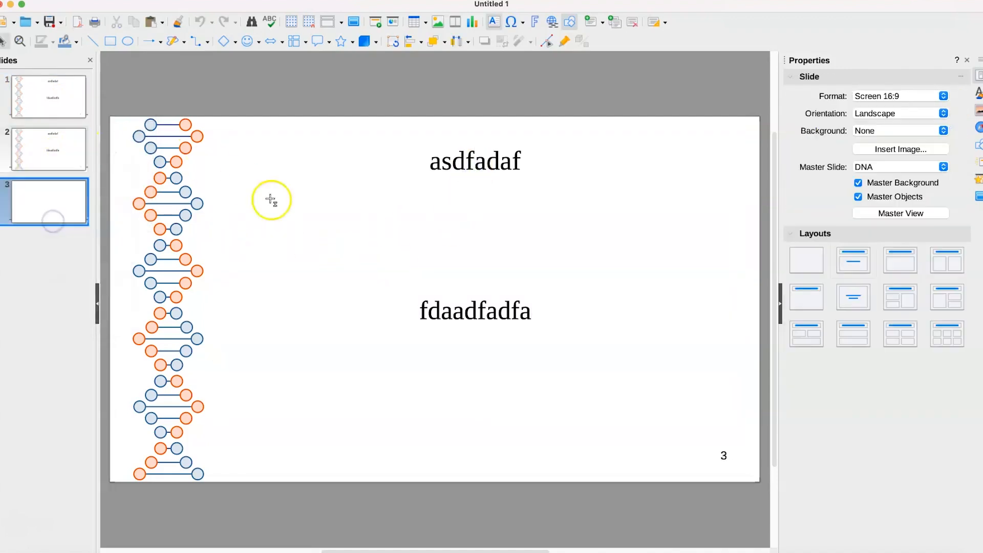
click(114, 251)
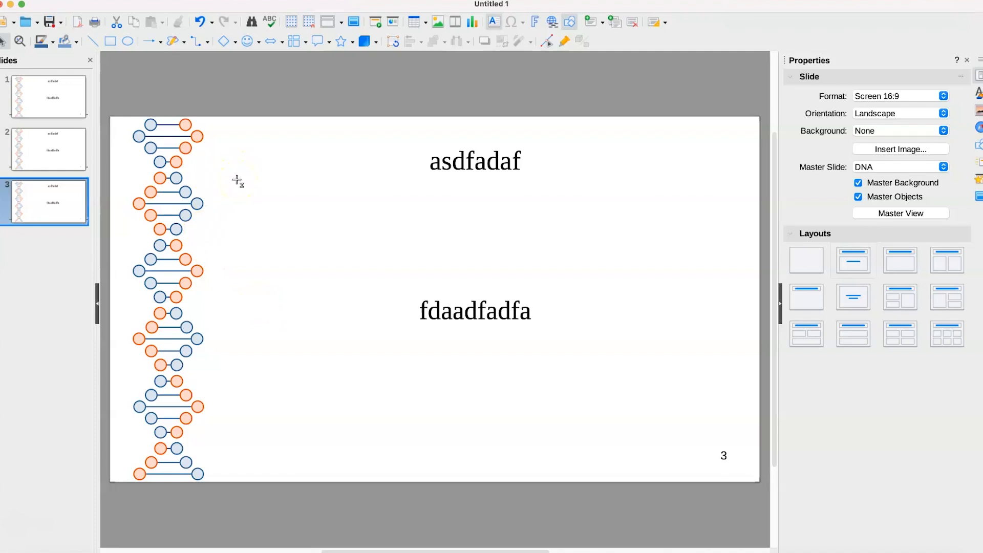
click(221, 201)
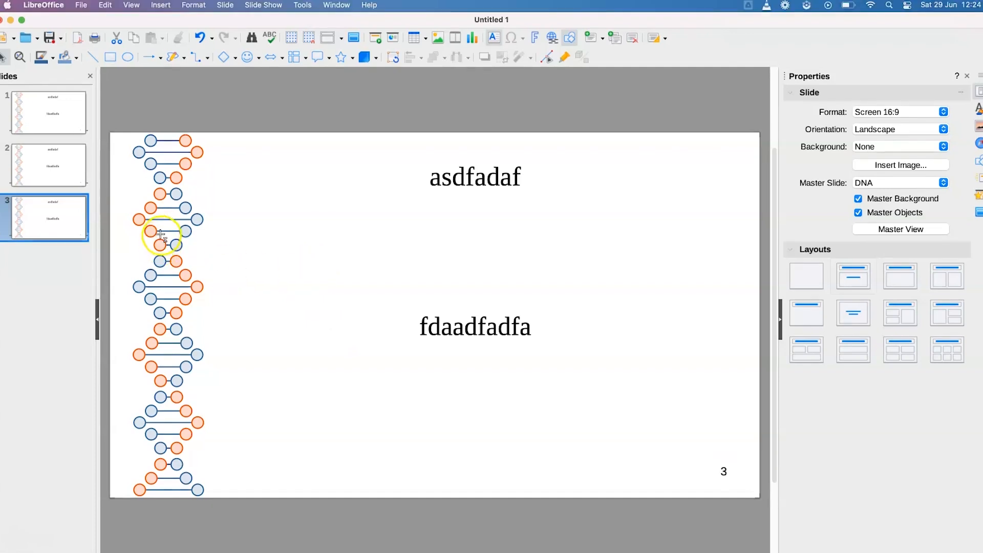
- Start saving the presentation as a new file, with the Libre office Tutorial folder as its location
click(81, 6)
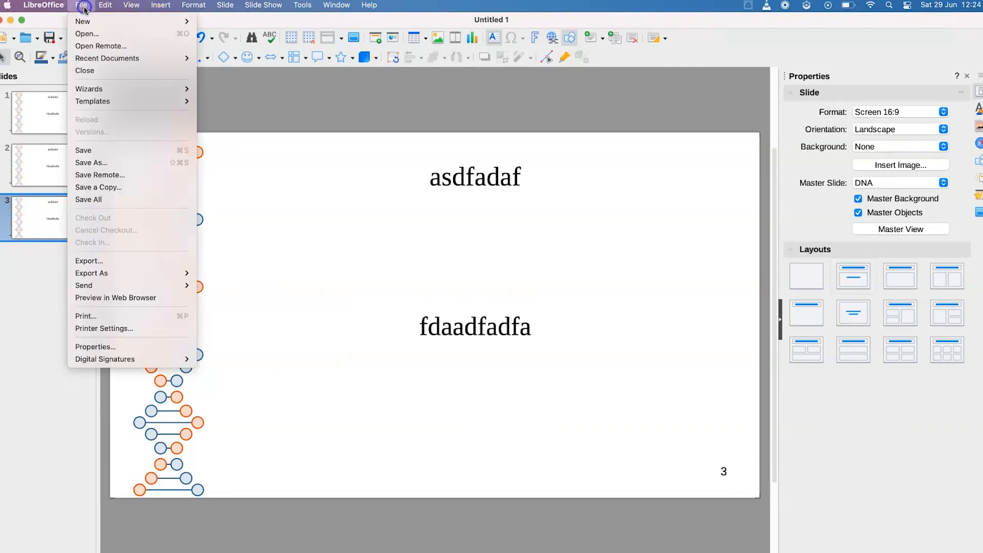
click(91, 162)
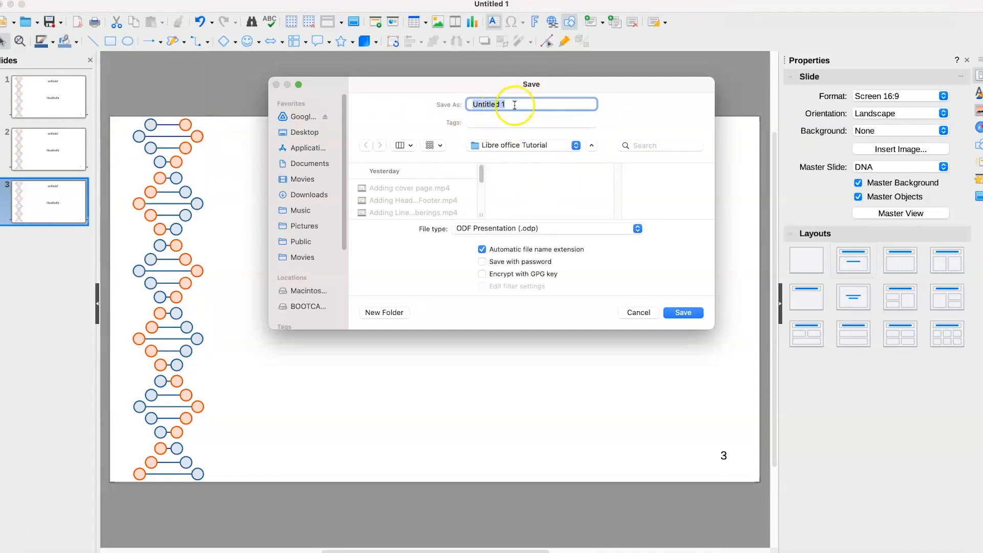
click(566, 145)
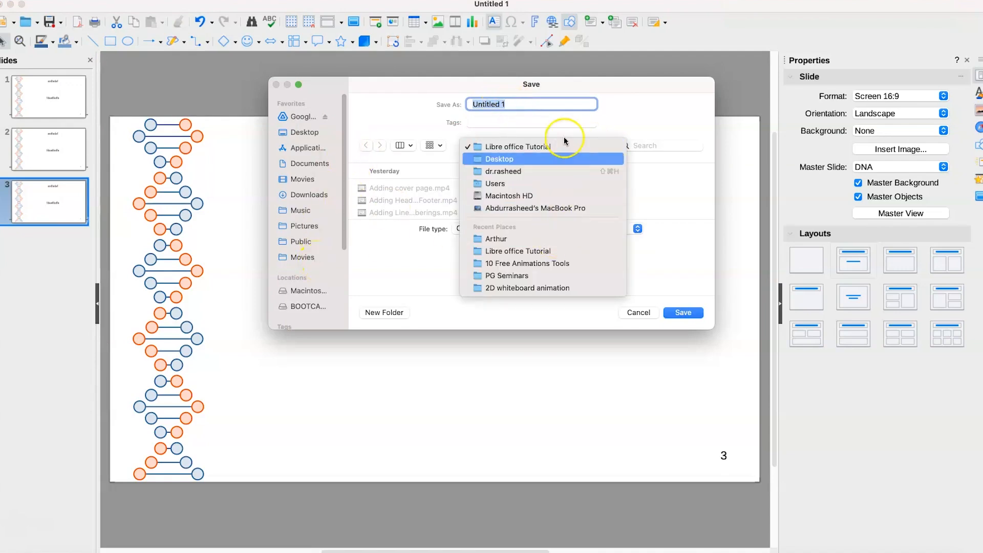
click(561, 148)
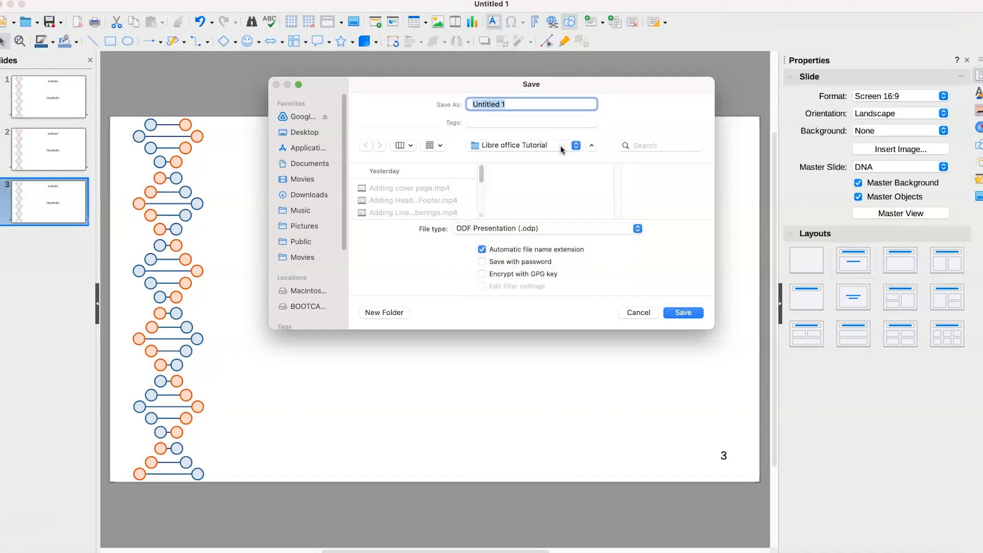
- Name the presentation file "Presentation 1"
click(534, 110)
text(Presenat)
key(BackSpace)
key(BackSpace)
key(BackSpace)
key(BackSpace)
key(BackSpace)
key(BackSpace)
key(BackSpace)
key(BackSpace)
text(Pr)
- Review the available file types, keep ODF Presentation (.odp) and save the file
click(606, 228)
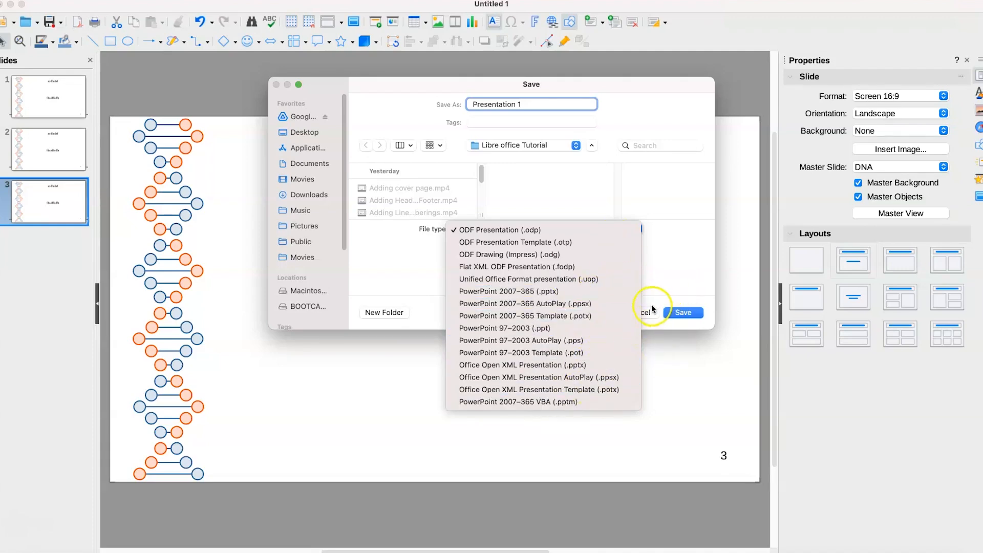
click(660, 282)
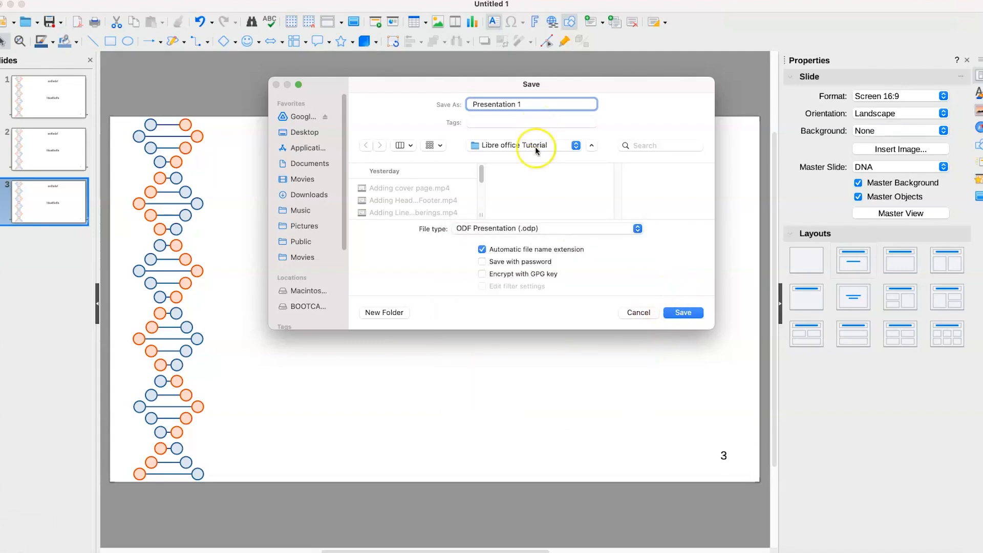
click(692, 317)
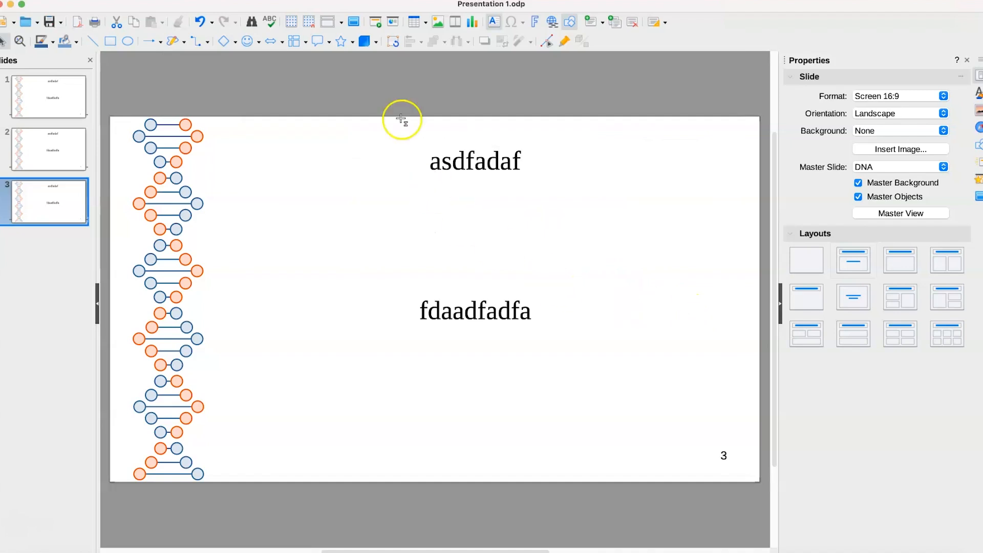
click(494, 22)
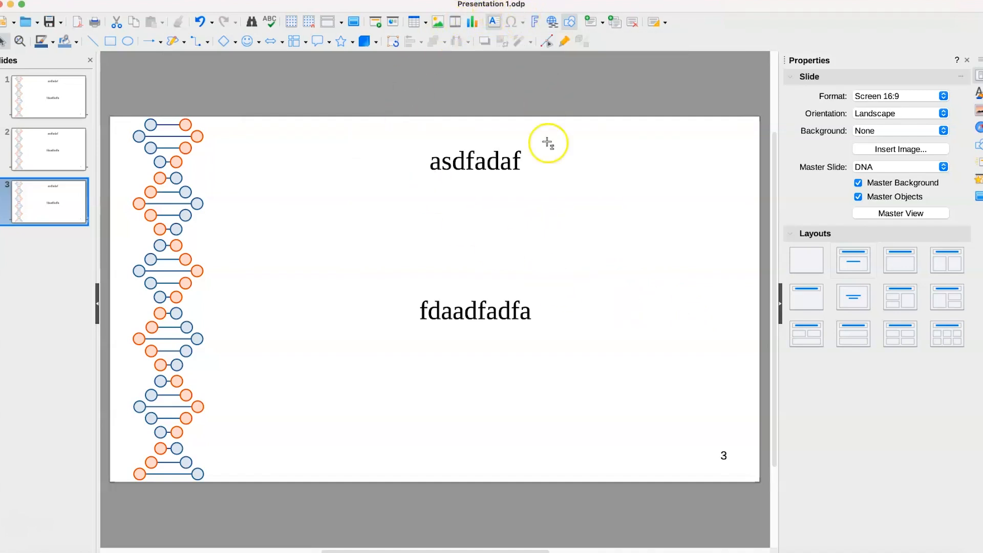